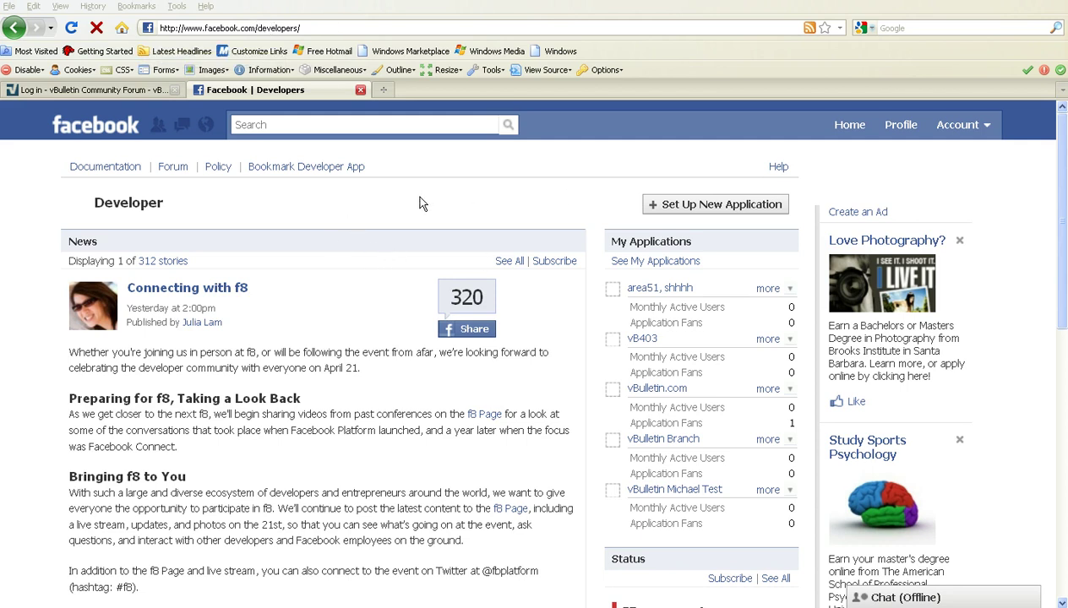
# Step: Create a new Facebook application named 'vBulletin .com', agreeing to the Facebook Terms
pyautogui.click(700, 207)
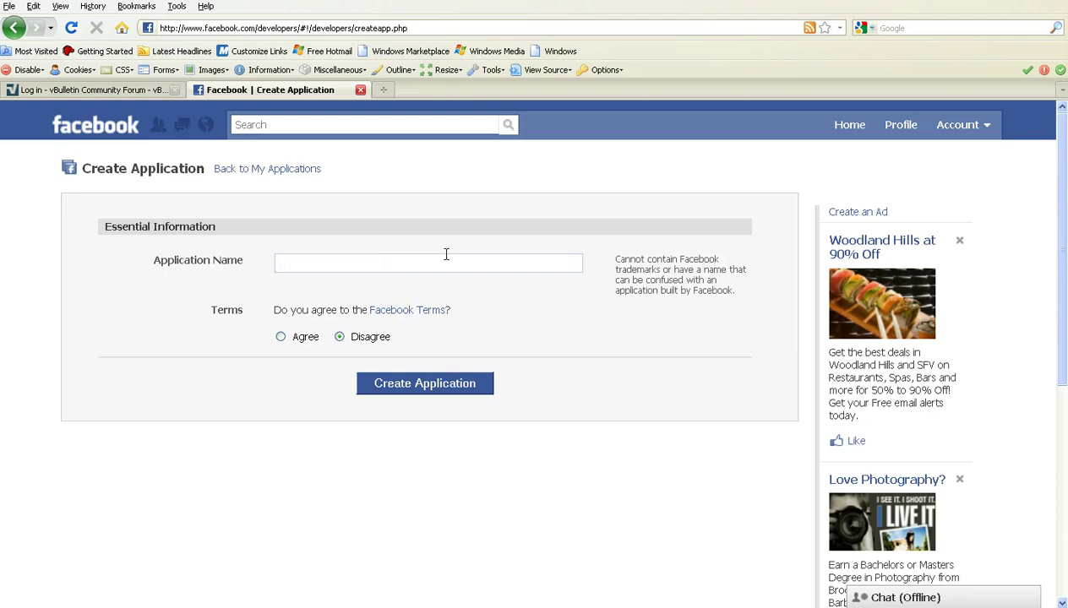
pyautogui.write('vB')
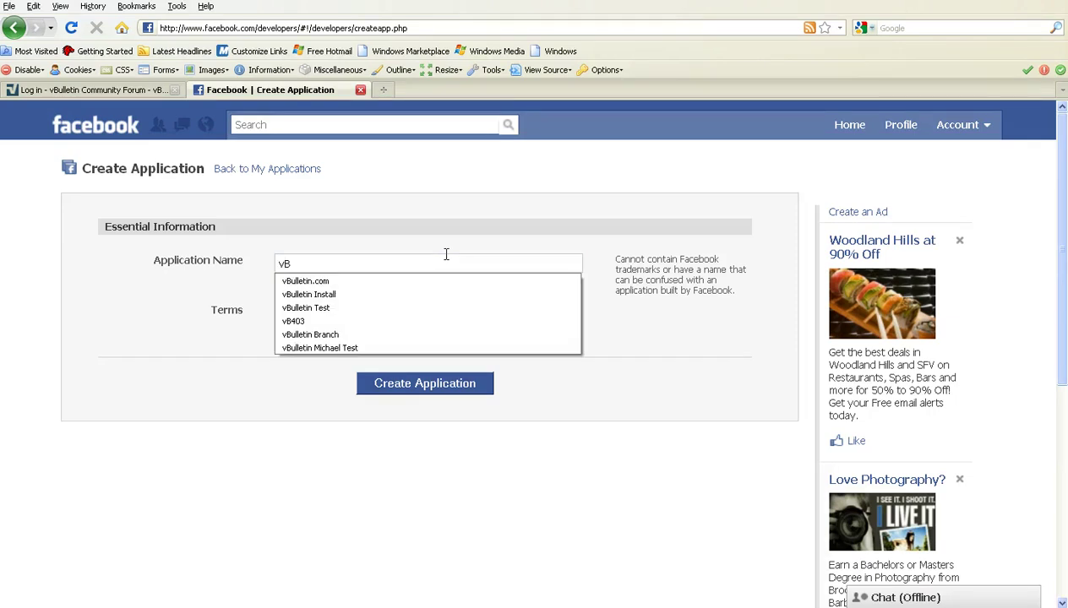
pyautogui.write('ulletin .com')
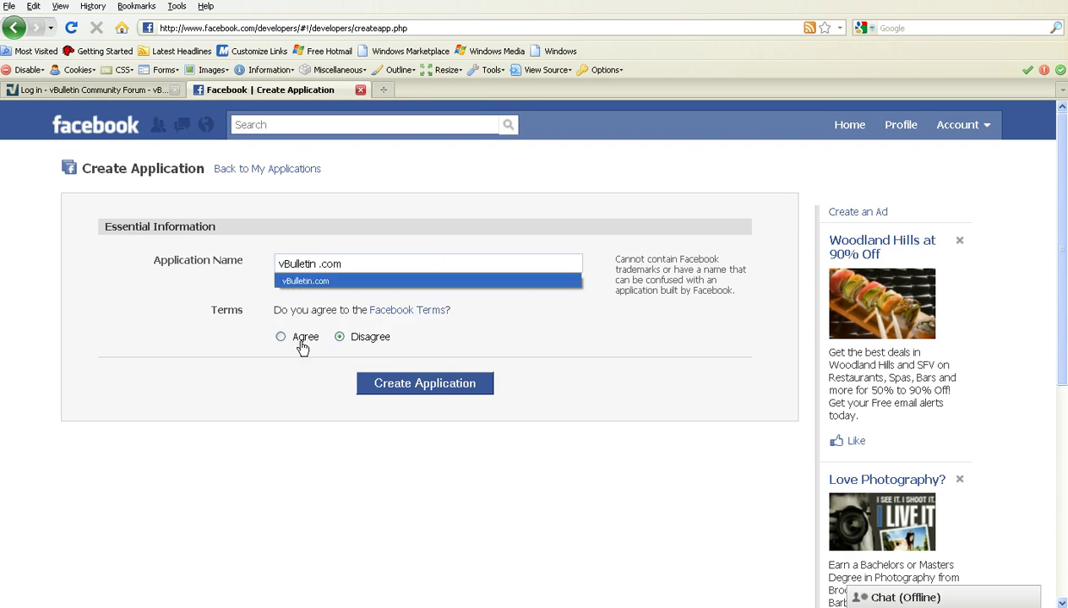
pyautogui.click(281, 337)
pyautogui.click(439, 387)
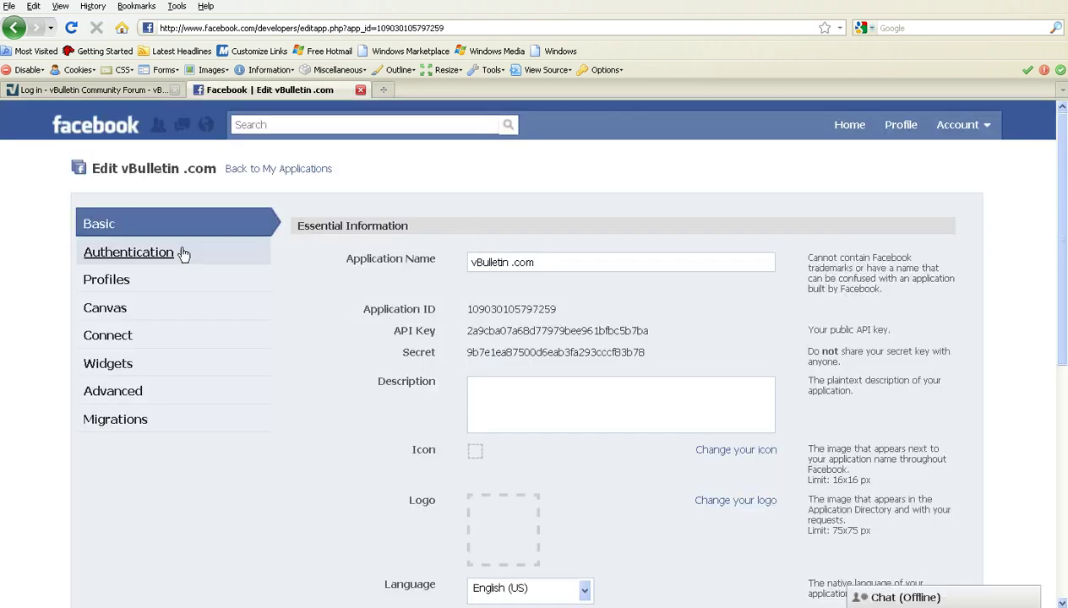
pyautogui.click(119, 337)
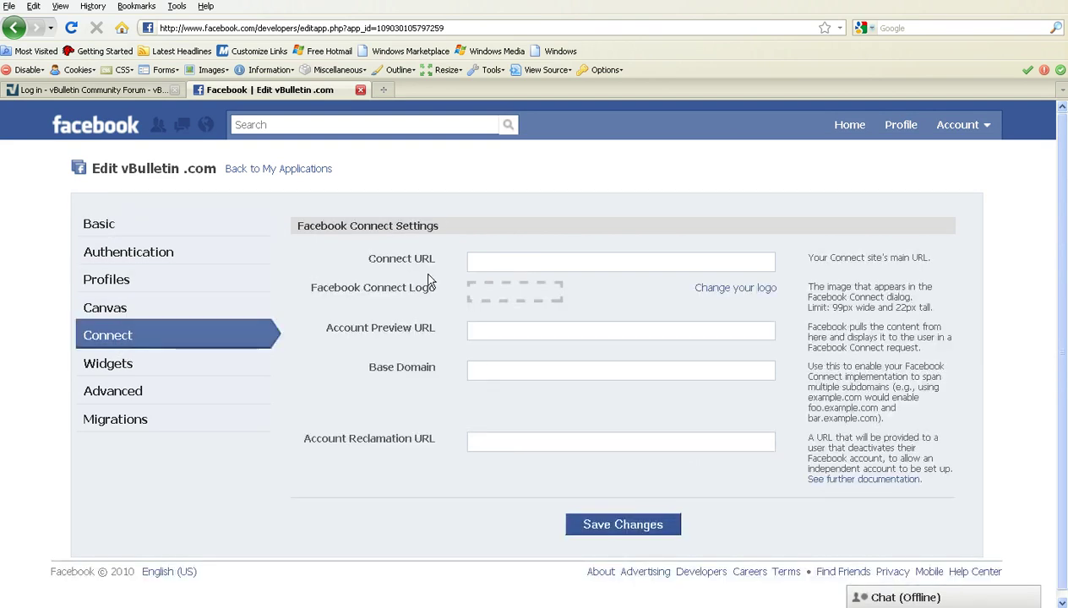
pyautogui.moveTo(365, 258); pyautogui.dragTo(437, 253)
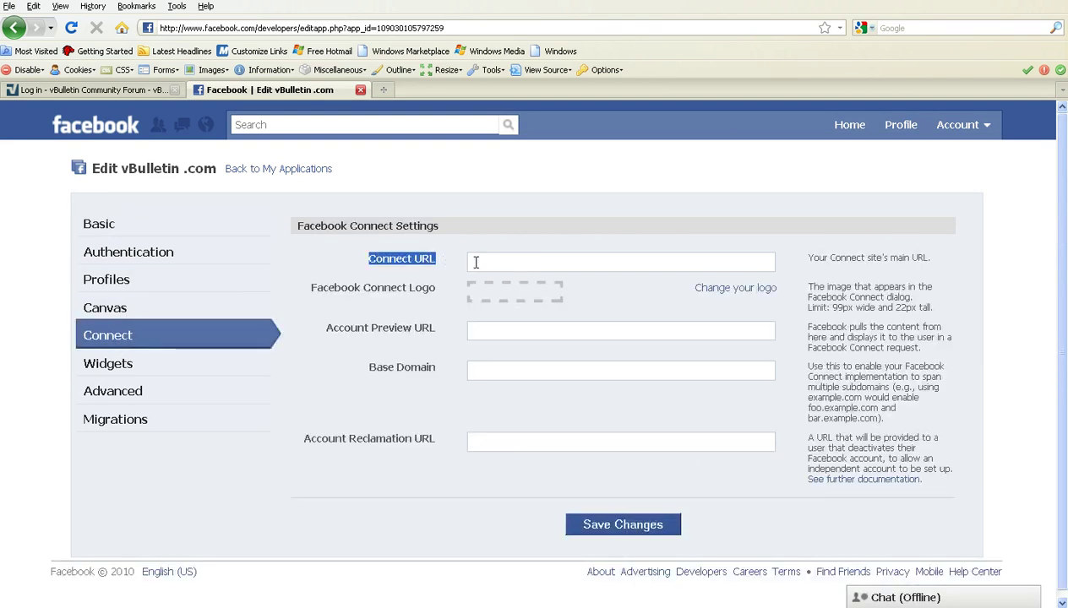
pyautogui.click(481, 263)
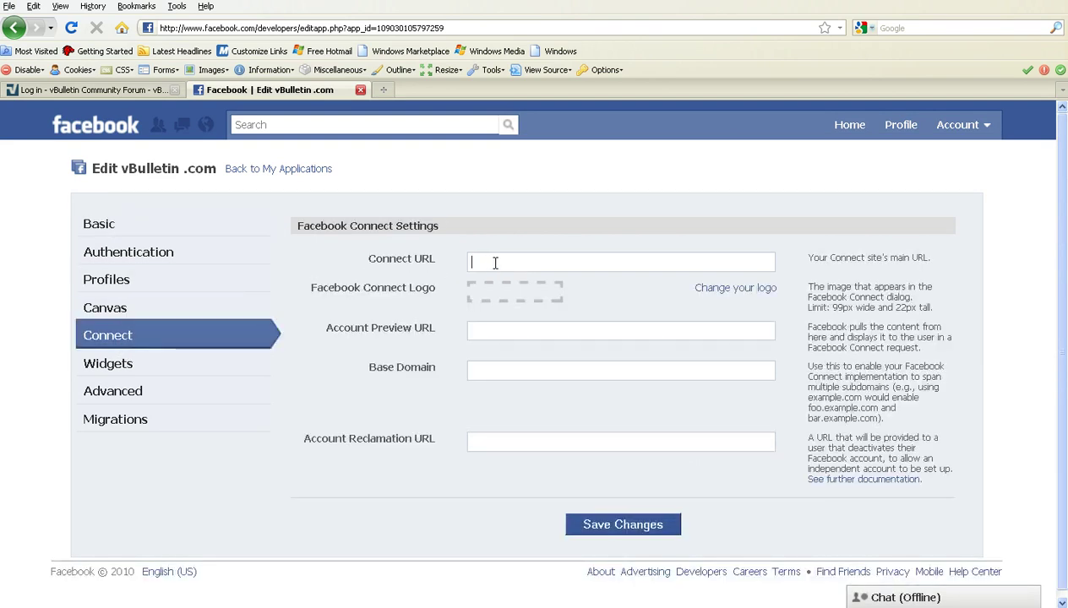
pyautogui.click(490, 263)
pyautogui.click(508, 285)
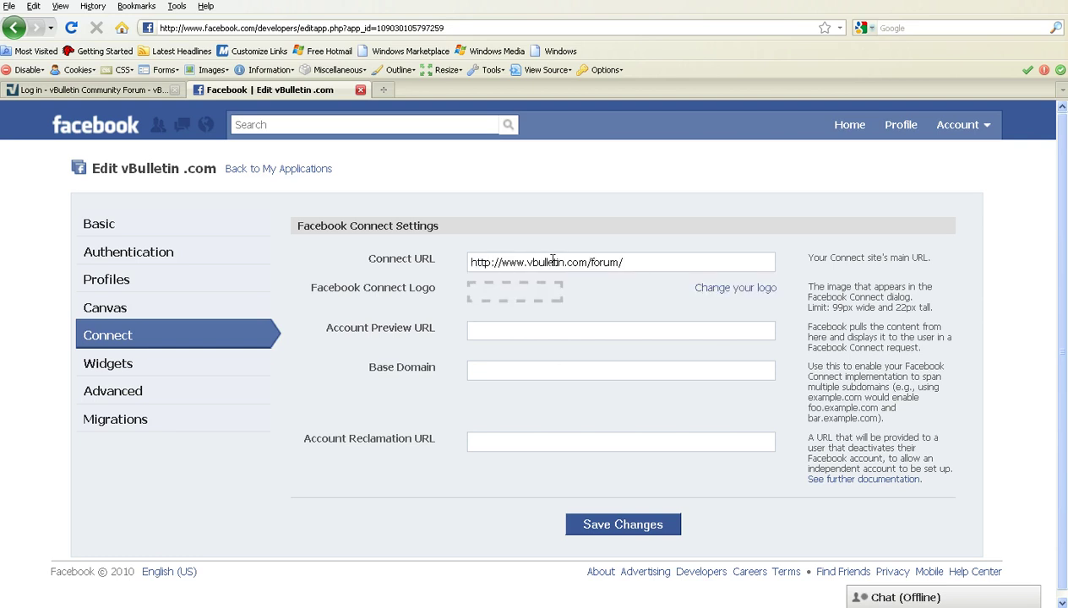
pyautogui.moveTo(654, 261); pyautogui.dragTo(458, 269)
pyautogui.hotkey('ctrl', 'c')
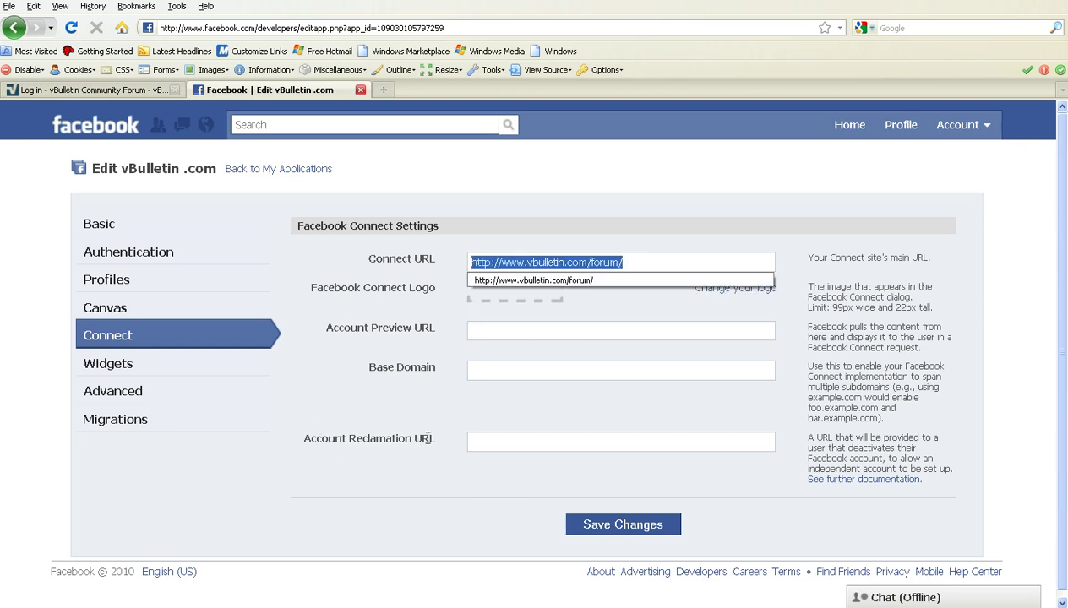
pyautogui.click(488, 442)
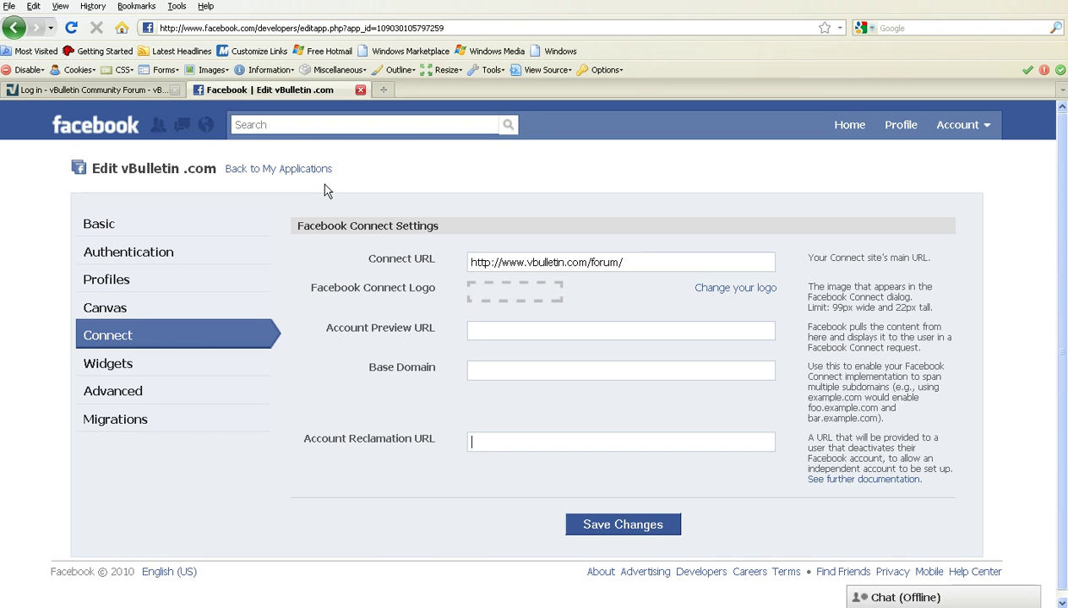
pyautogui.hotkey('ctrl', 'v')
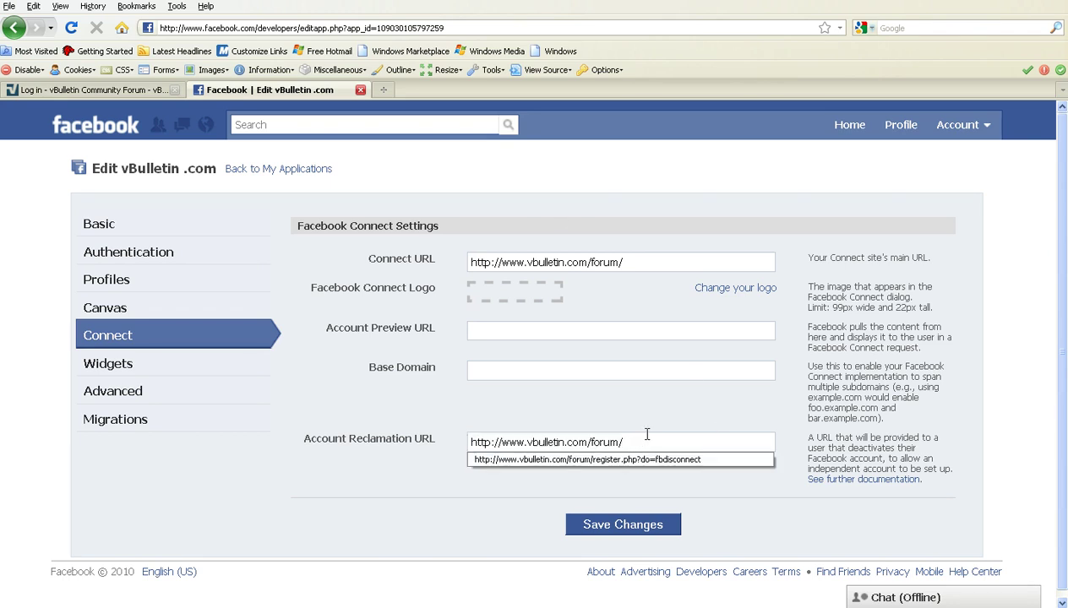
pyautogui.write('regis')
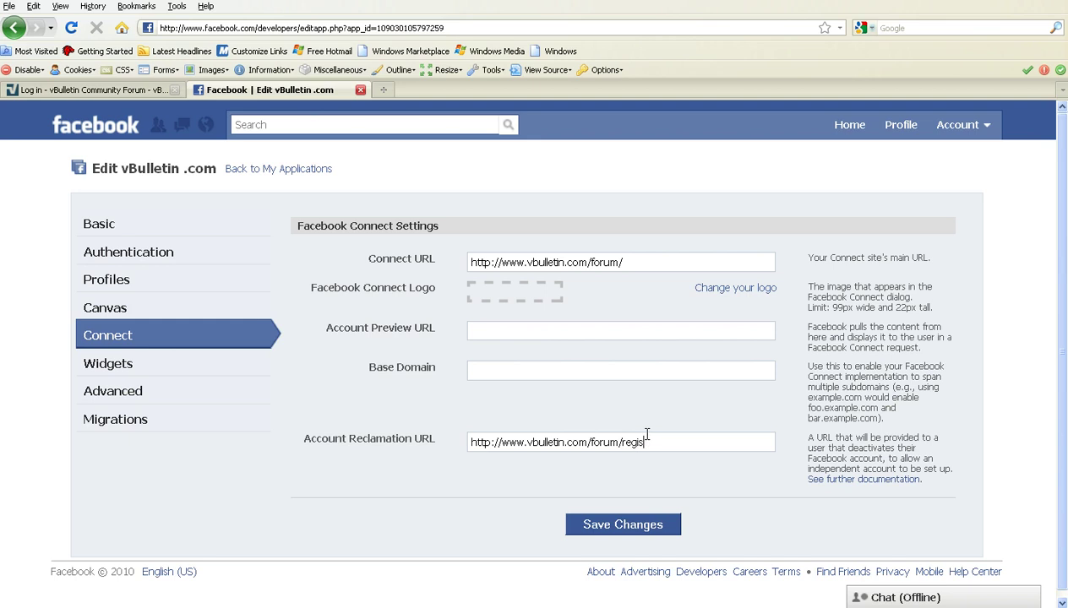
pyautogui.write('te')
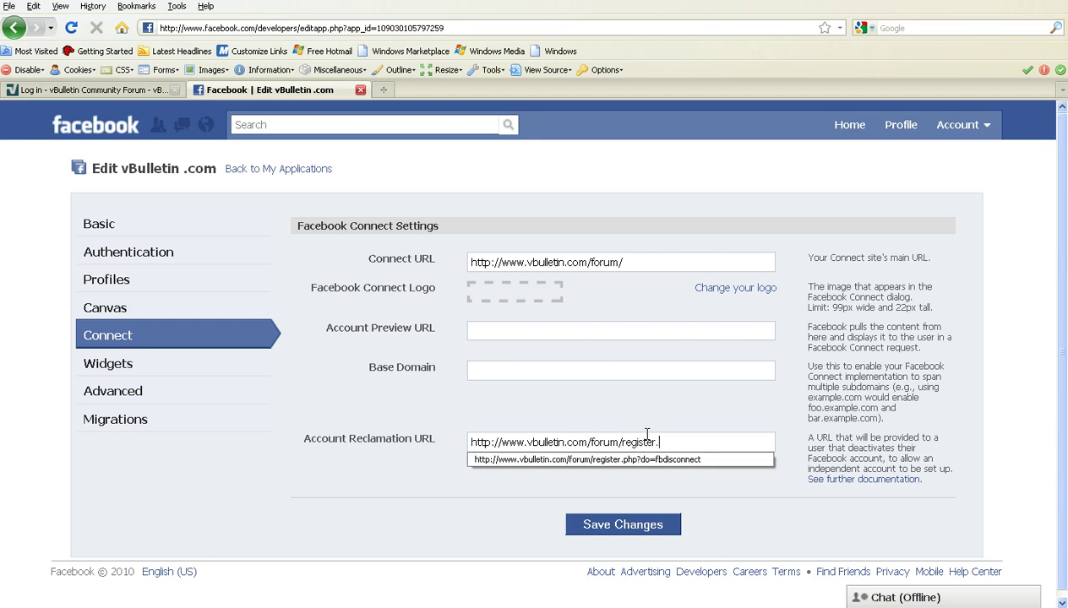
pyautogui.write('?do=fbdiconnect')
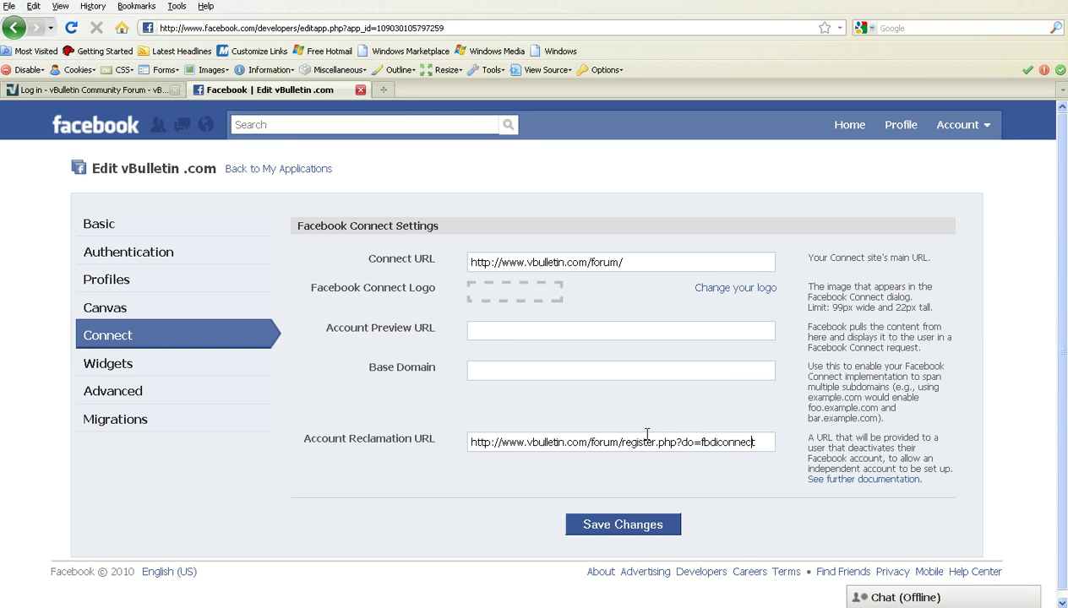
pyautogui.write('s')
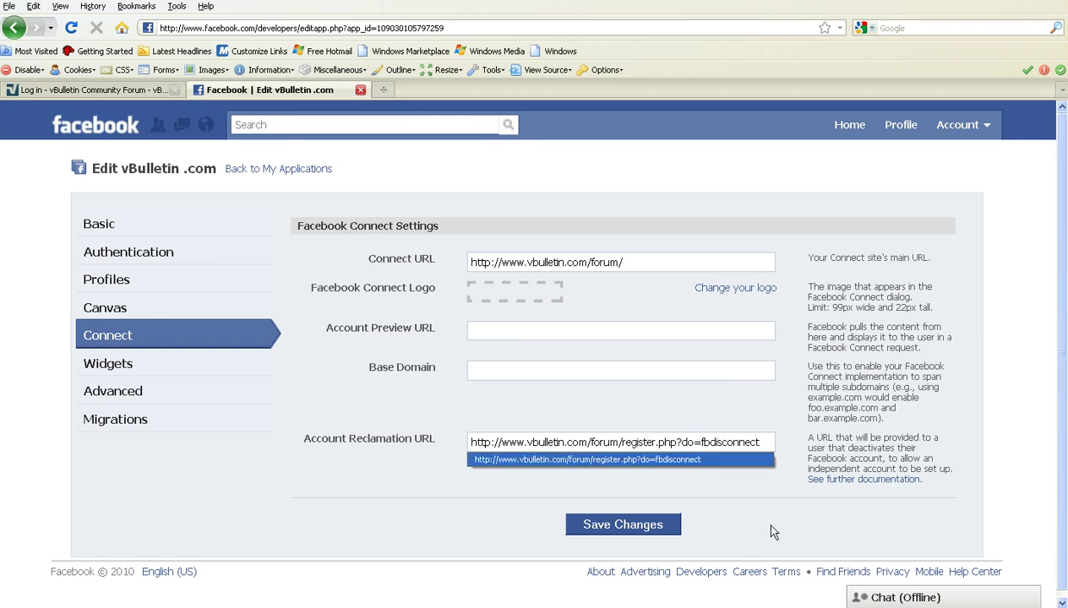
pyautogui.click(622, 524)
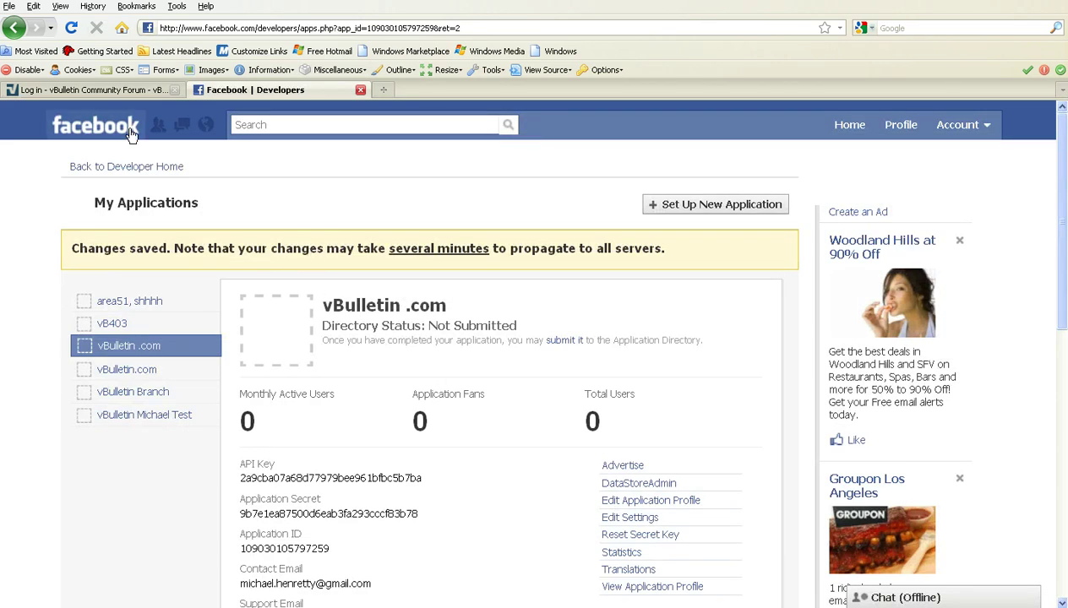
# Step: Log in to the vBulletin Admin Control Panel with the saved administrator account
pyautogui.click(105, 93)
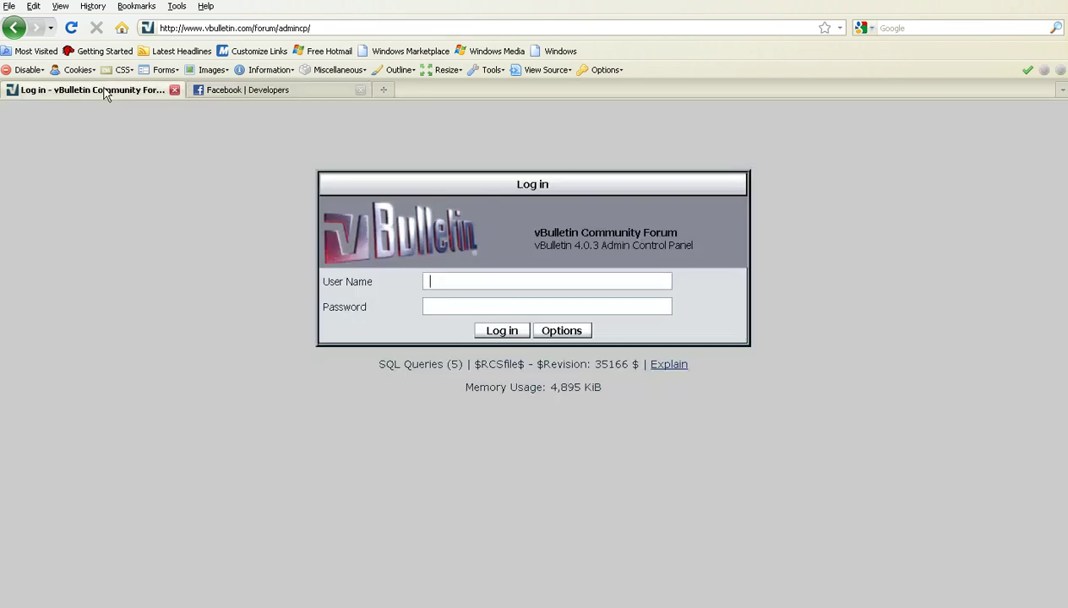
pyautogui.click(456, 279)
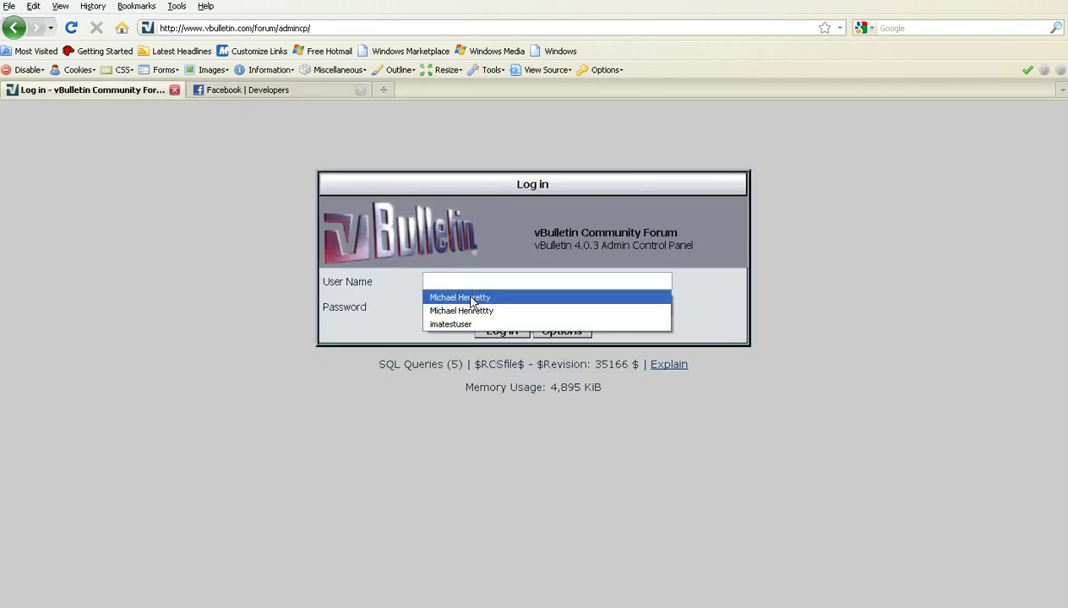
pyautogui.click(477, 299)
pyautogui.click(502, 331)
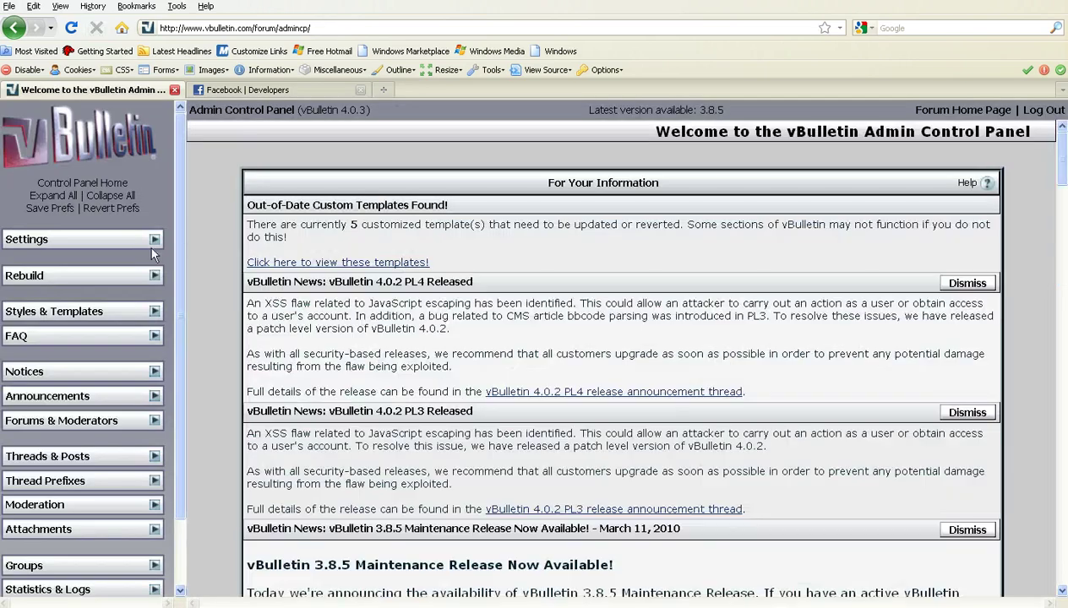
# Step: Open the Facebook Options settings group from Settings > Options for editing
pyautogui.click(156, 242)
pyautogui.click(118, 262)
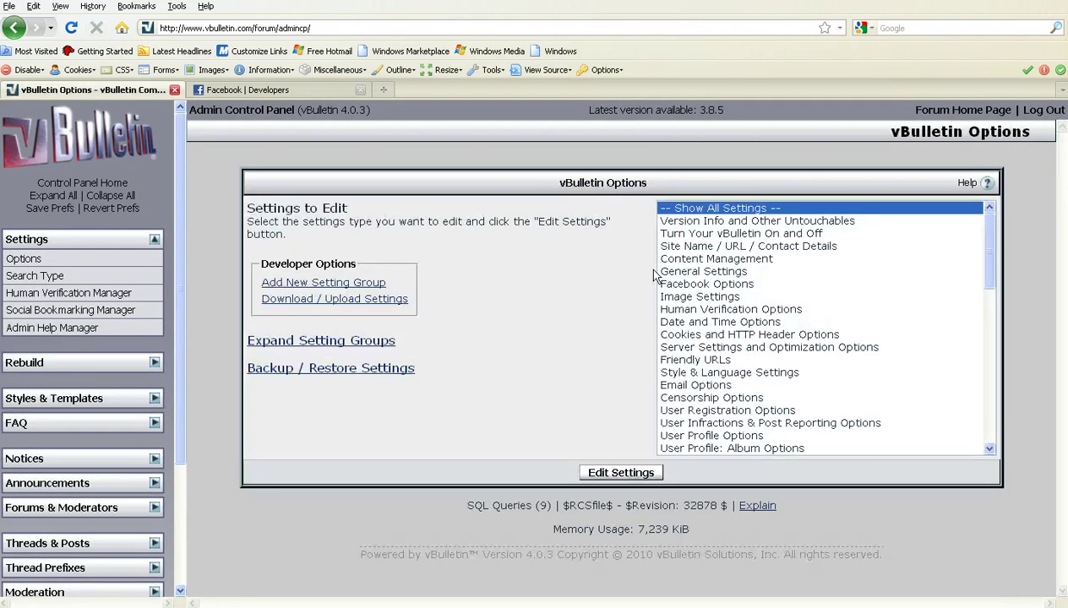
pyautogui.click(697, 285)
pyautogui.click(617, 472)
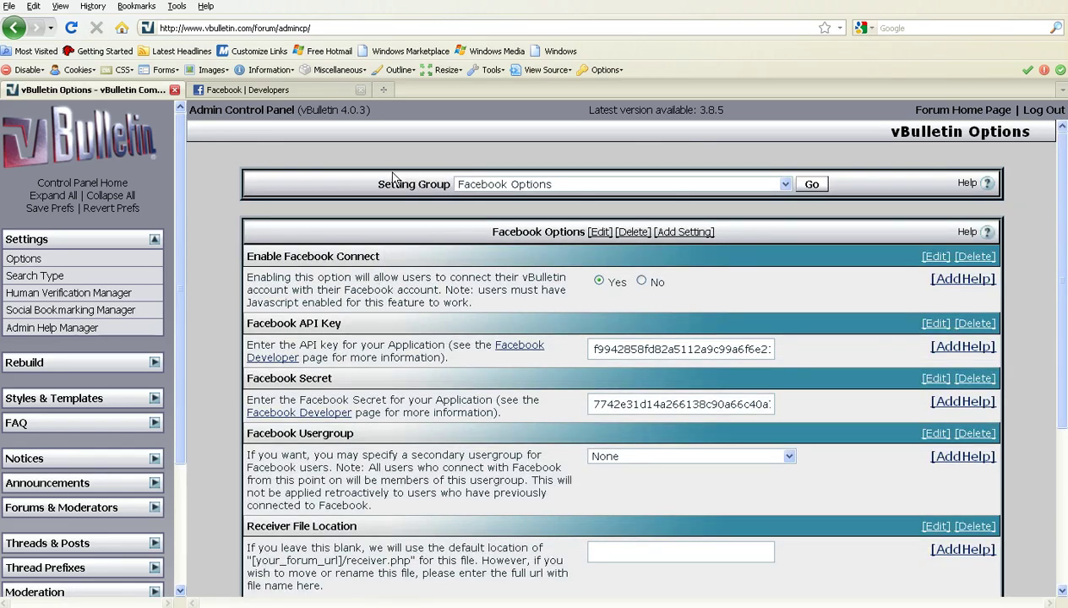
pyautogui.moveTo(359, 323); pyautogui.dragTo(263, 320)
pyautogui.moveTo(342, 379); pyautogui.dragTo(245, 378)
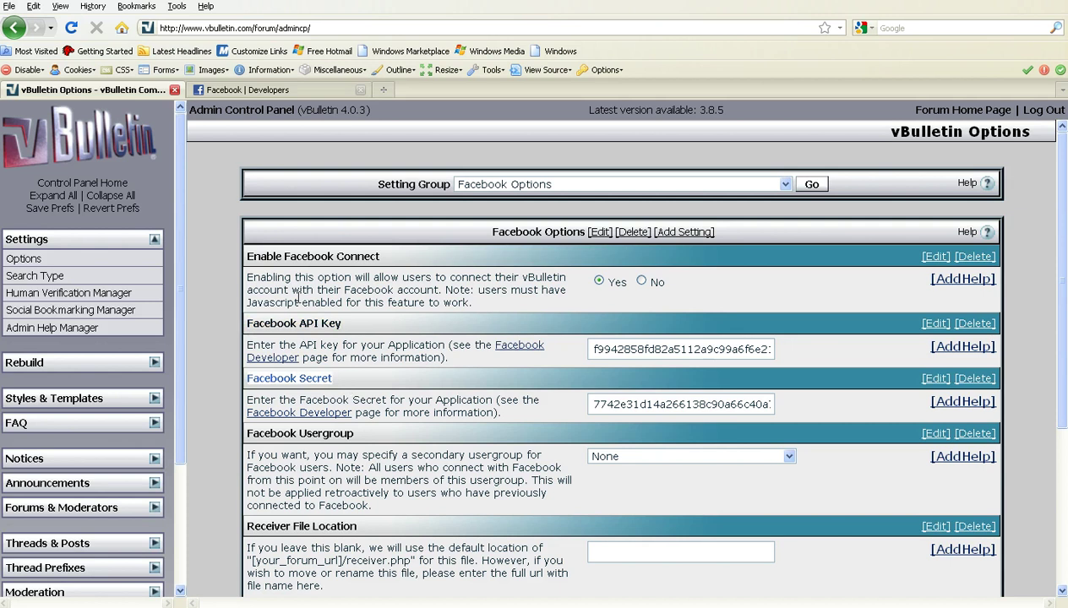
# Step: Take the application's API Key from Facebook Developers for vBulletin's Facebook API Key field
pyautogui.click(256, 92)
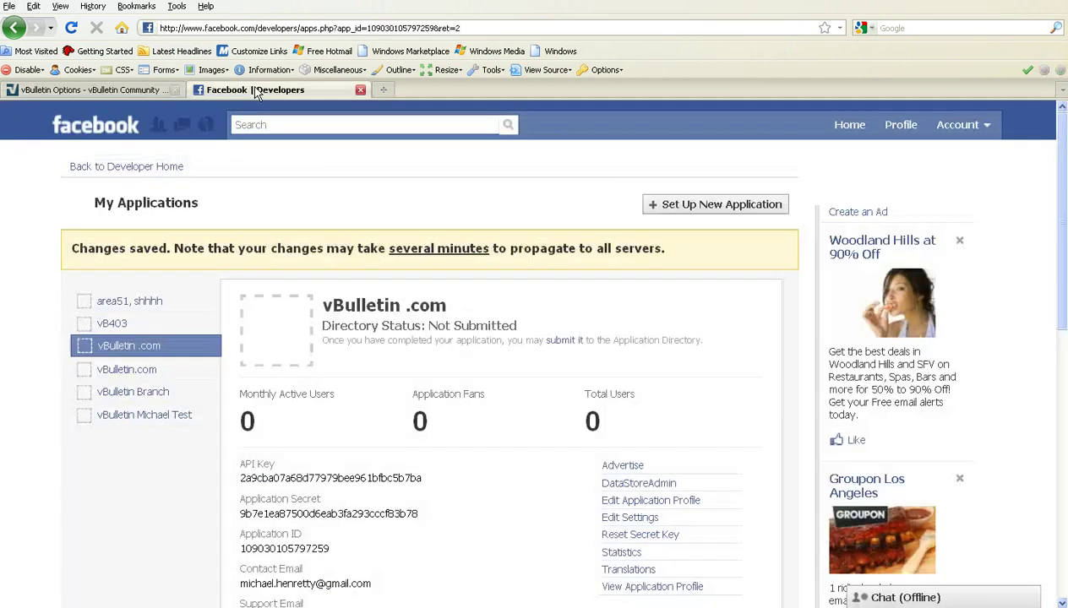
pyautogui.scroll(-3, 488, 438)
pyautogui.moveTo(237, 275); pyautogui.dragTo(240, 277)
pyautogui.click(429, 286)
pyautogui.click(89, 89)
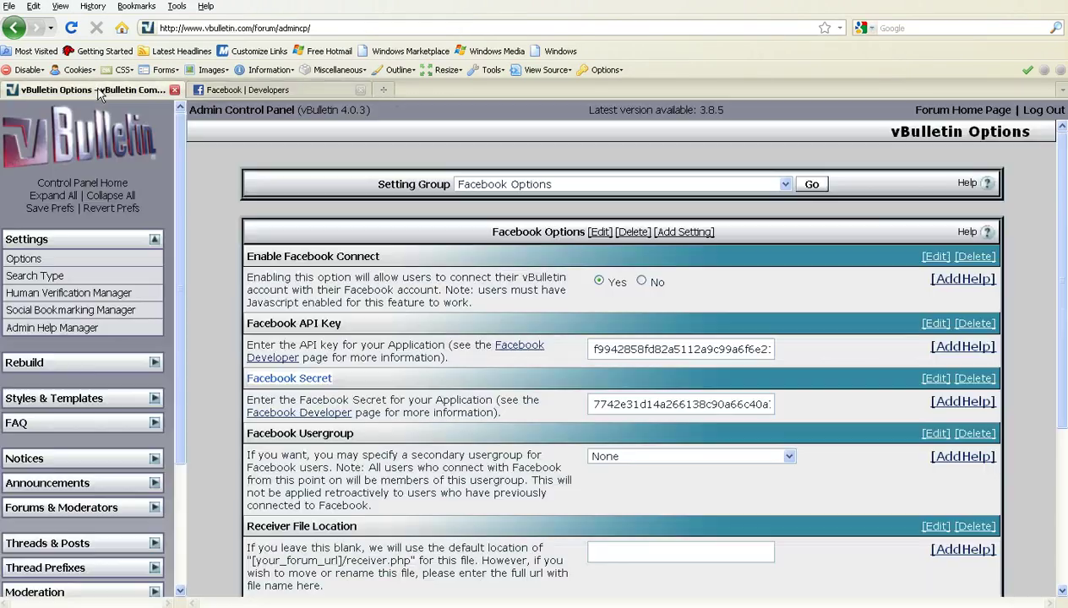
pyautogui.doubleClick(662, 348)
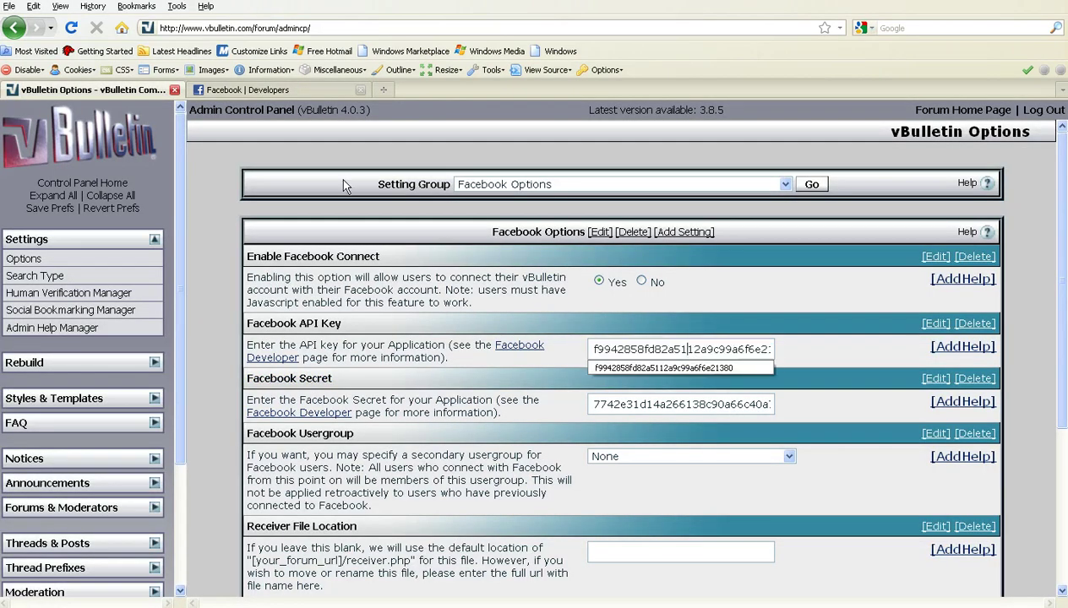
# Step: Paste the Application Secret into Facebook Secret and save the Facebook Options
pyautogui.click(245, 89)
pyautogui.moveTo(429, 309); pyautogui.dragTo(240, 309)
pyautogui.click(111, 90)
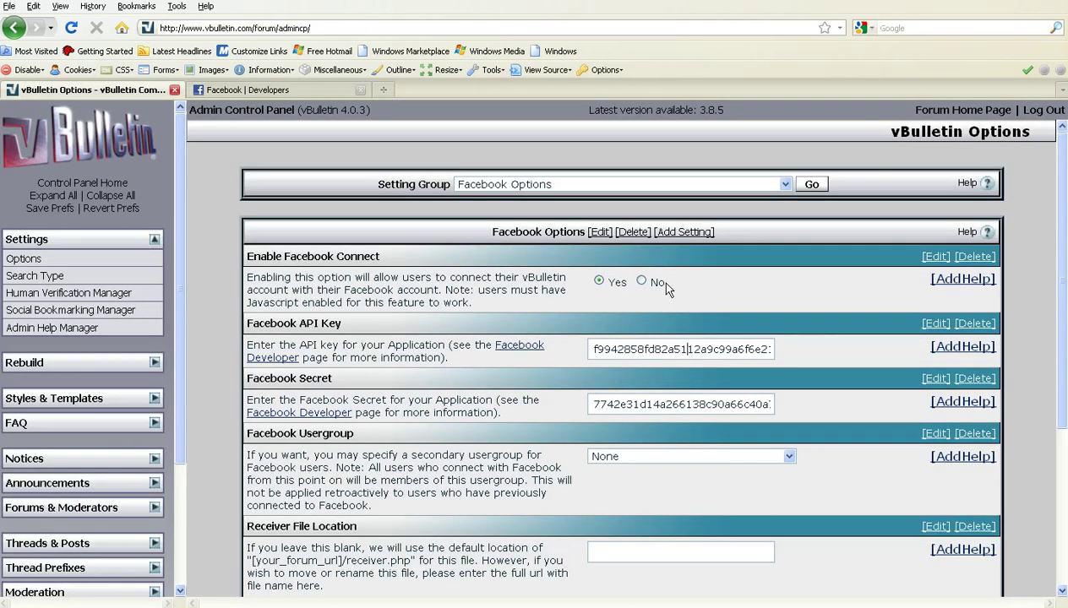
pyautogui.scroll(-4, 780, 259)
pyautogui.scroll(2, 676, 262)
pyautogui.doubleClick(672, 265)
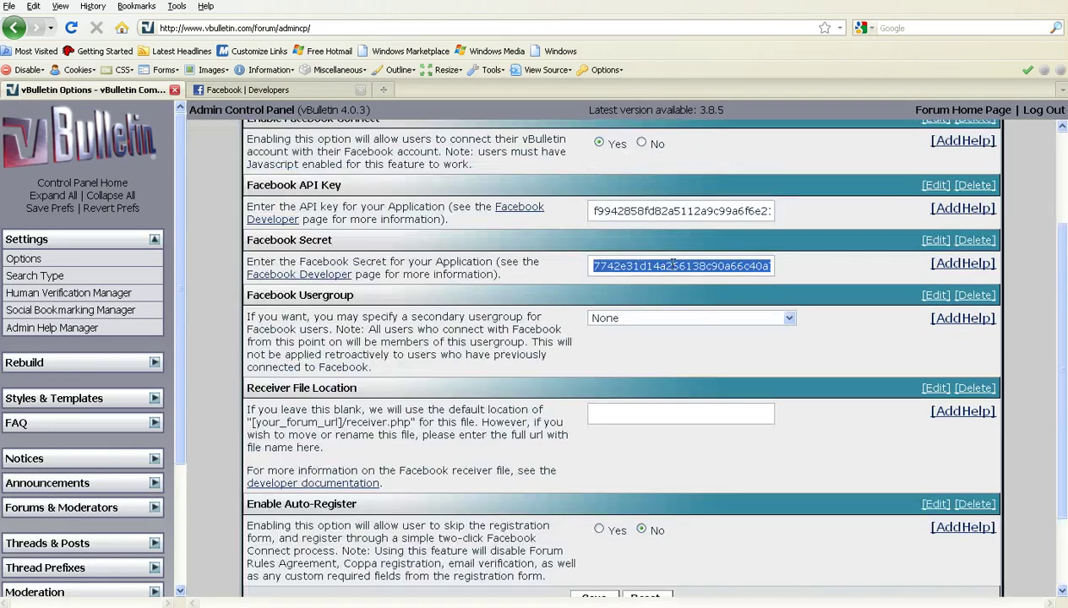
pyautogui.hotkey('ctrl', 'v')
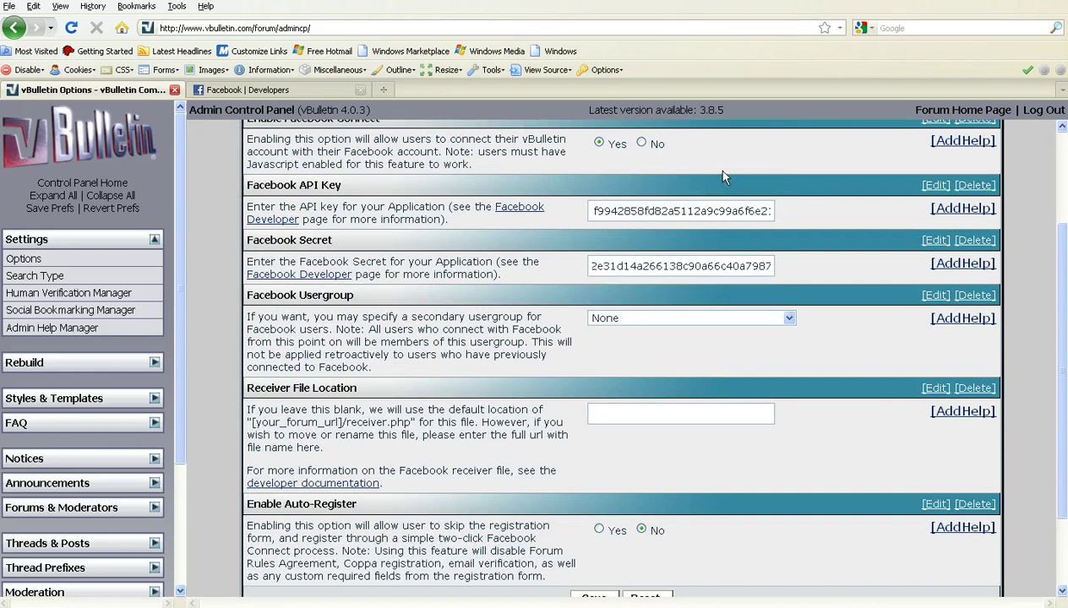
pyautogui.scroll(2, 710, 169)
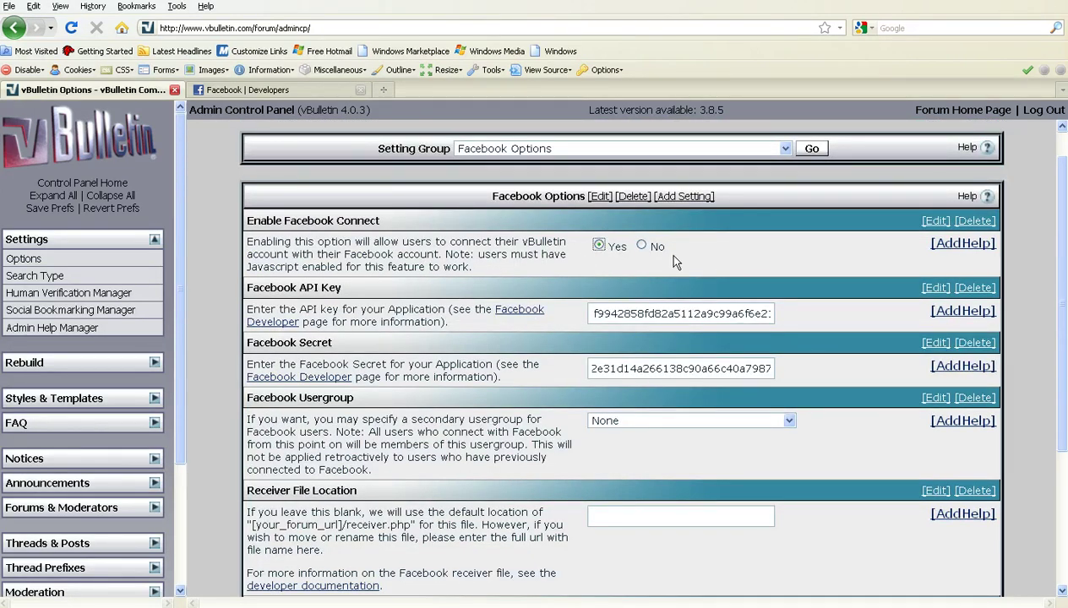
pyautogui.scroll(-2, 659, 245)
pyautogui.scroll(-2, 795, 328)
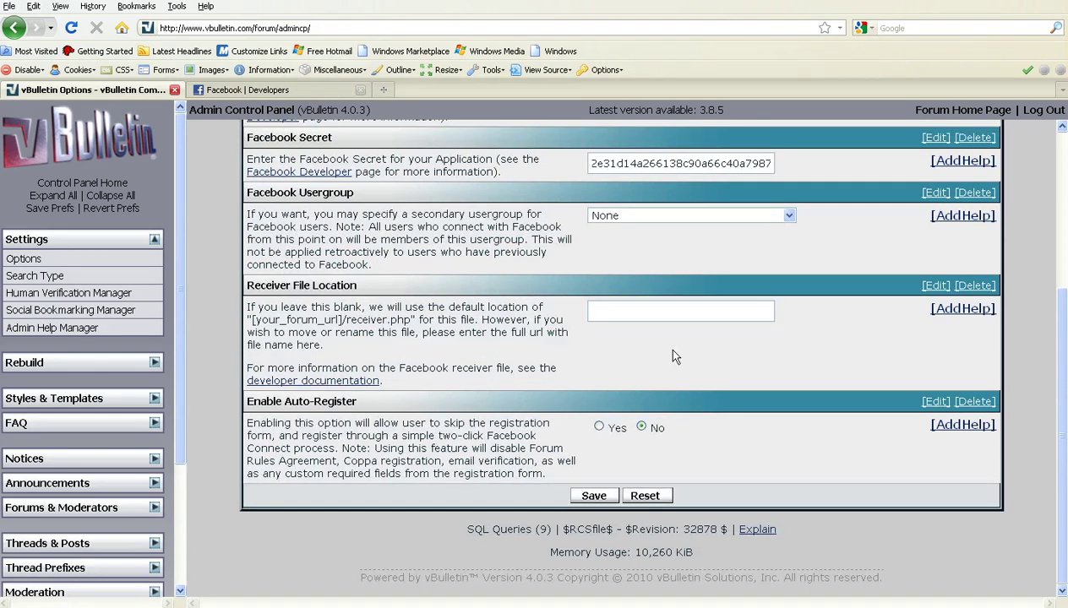
pyautogui.click(593, 496)
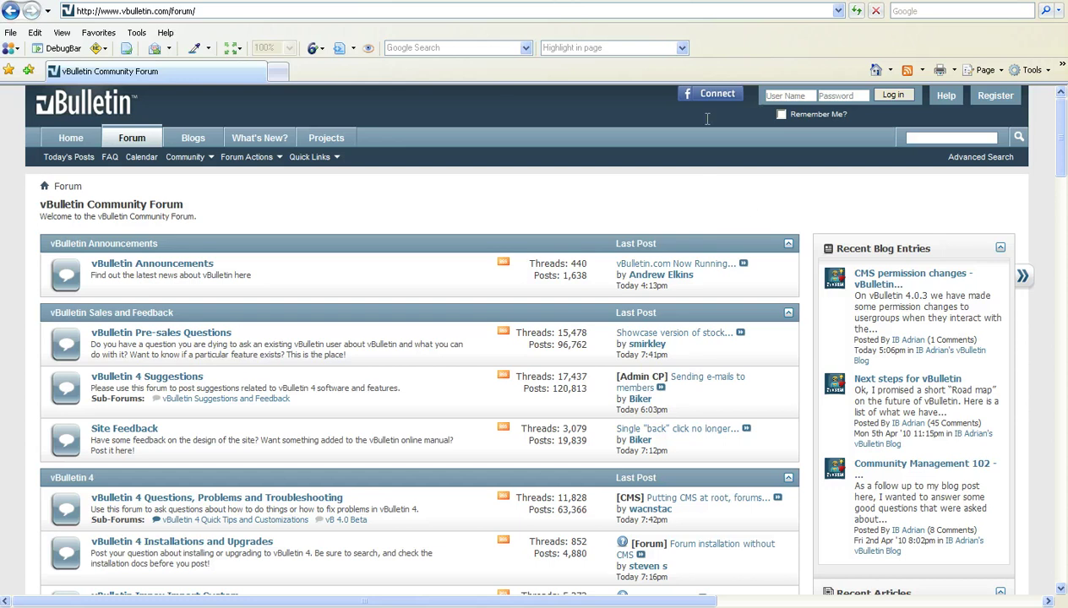
# Step: Open the forum's Connect with Facebook login window and enter the Facebook account e-mail
pyautogui.click(693, 96)
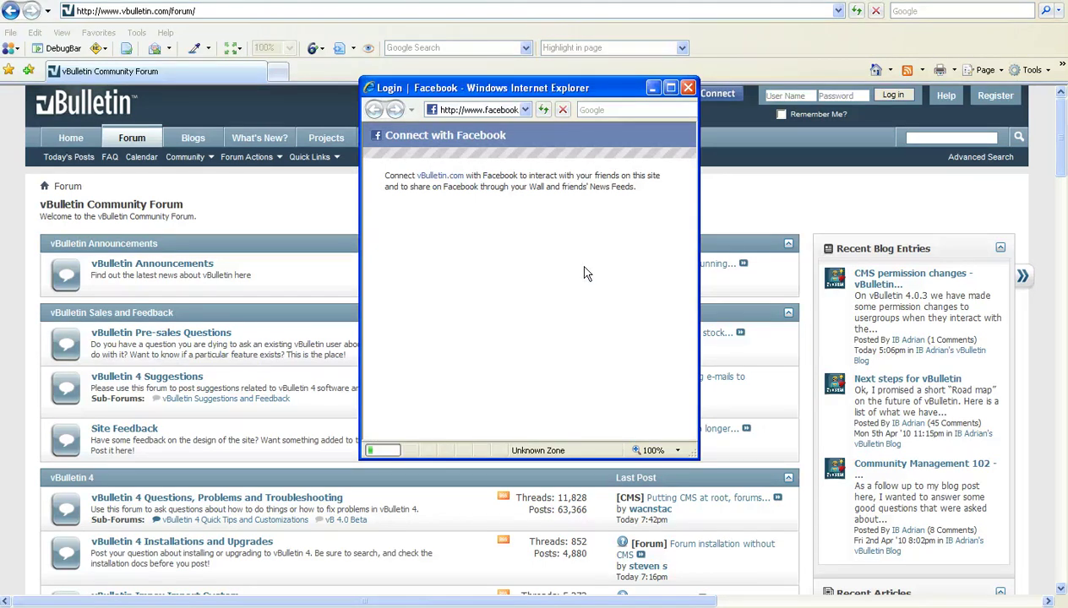
pyautogui.click(494, 291)
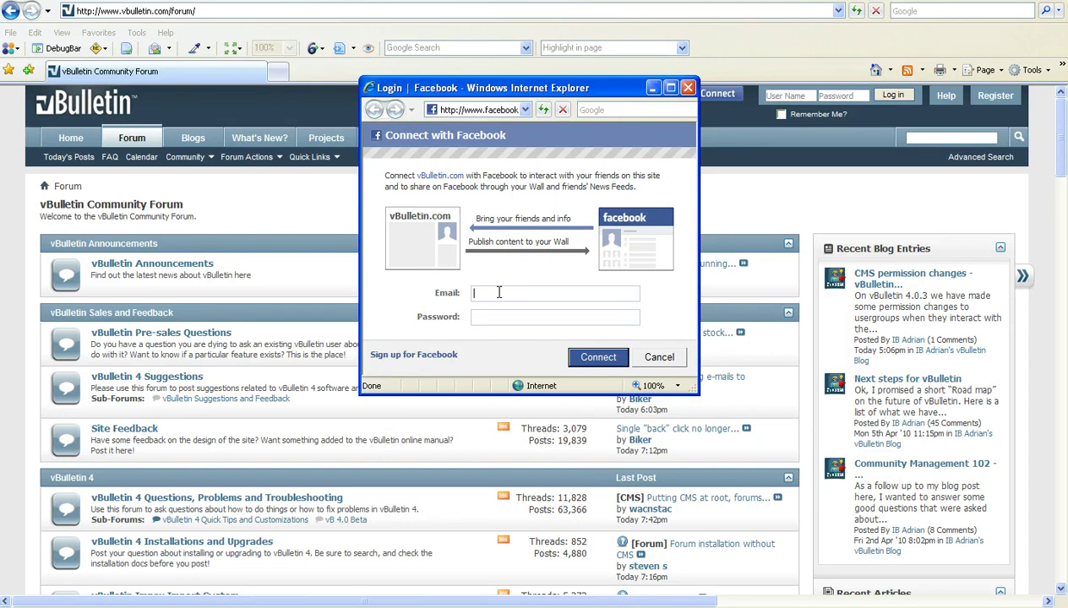
# Step: Submit the Facebook login so the forum's register.php Registration page loads
pyautogui.click(596, 359)
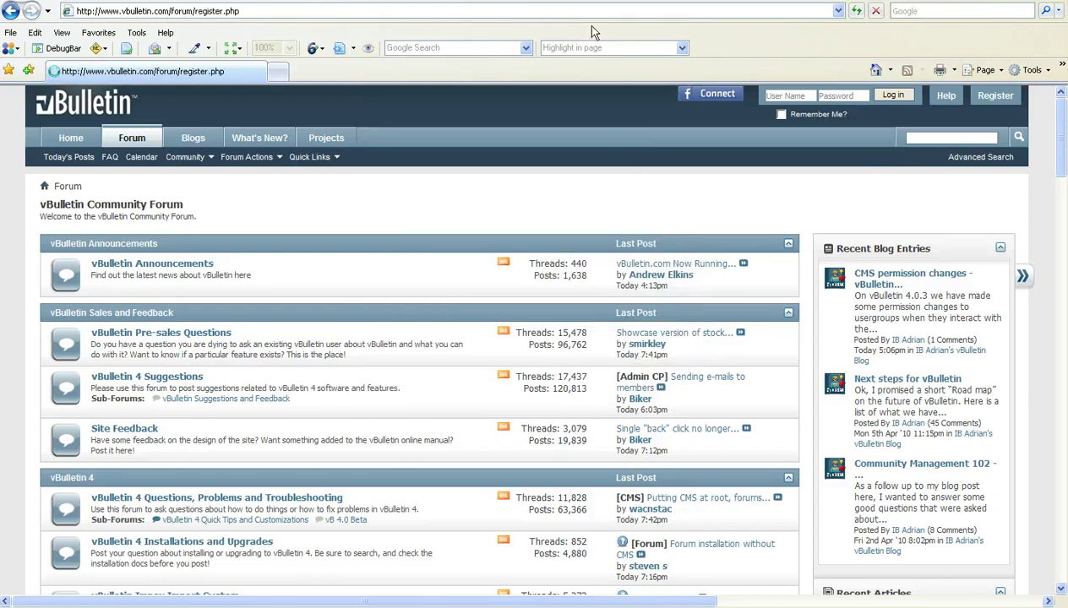